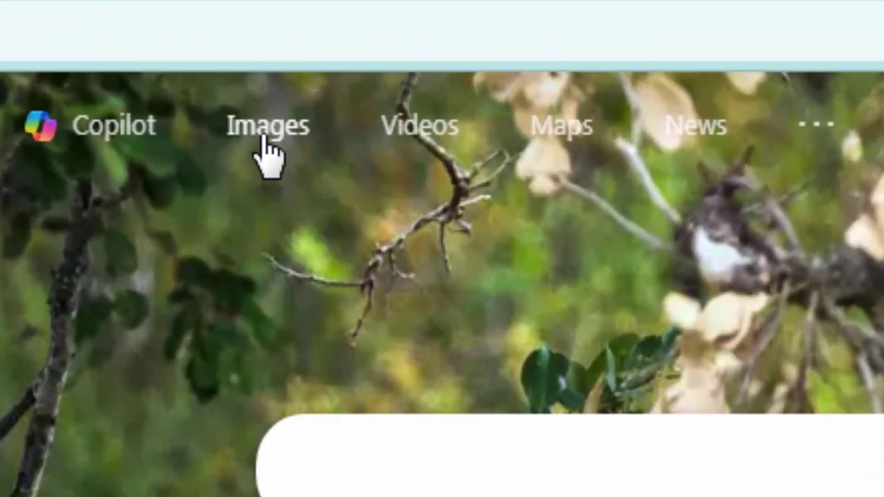
# Step: Open Bing's AI image creation page from the image search section
pyautogui.click(270, 154)
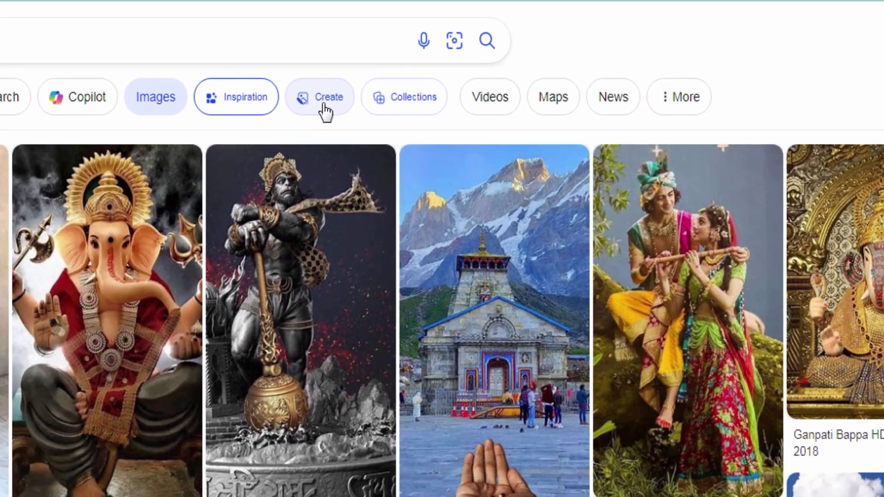
pyautogui.click(325, 106)
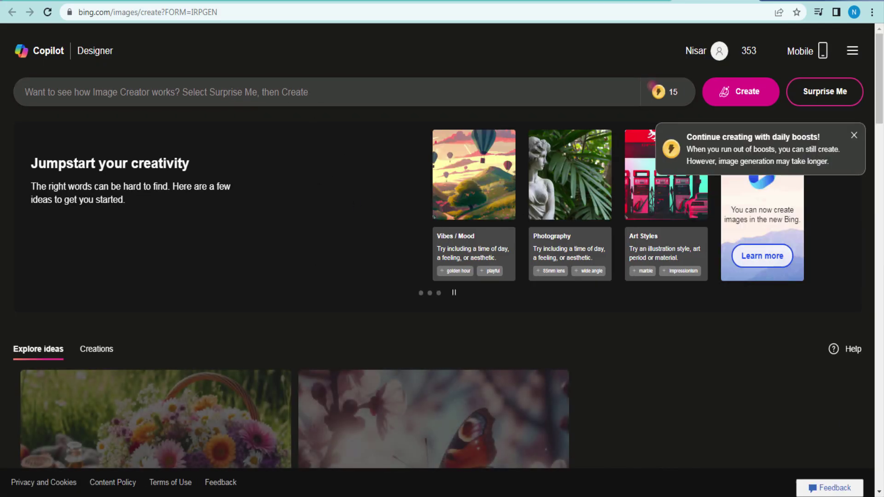
# Step: Switch to the Word document and copy the entire image prompt paragraph about the lit match and colourful smoke letters
pyautogui.hotkey('alt', 'Tab')
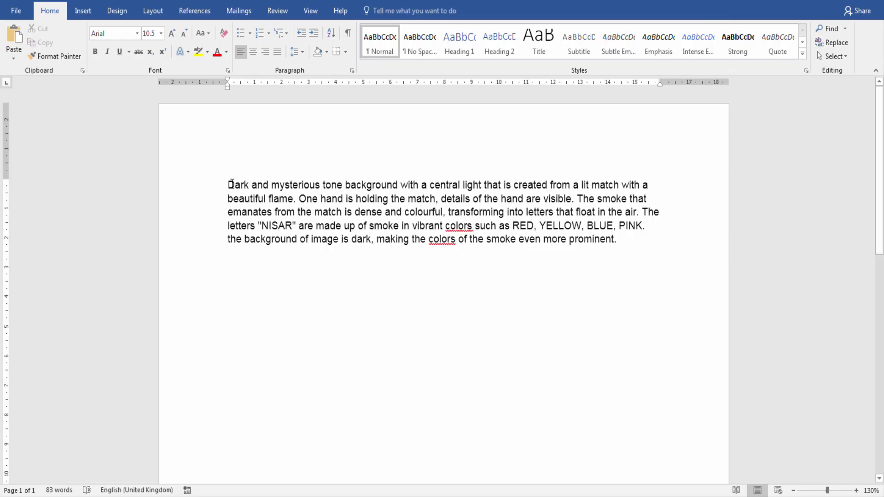
pyautogui.tripleClick(543, 225)
pyautogui.keyDown('shift'); pyautogui.click(623, 239); pyautogui.keyUp('shift')
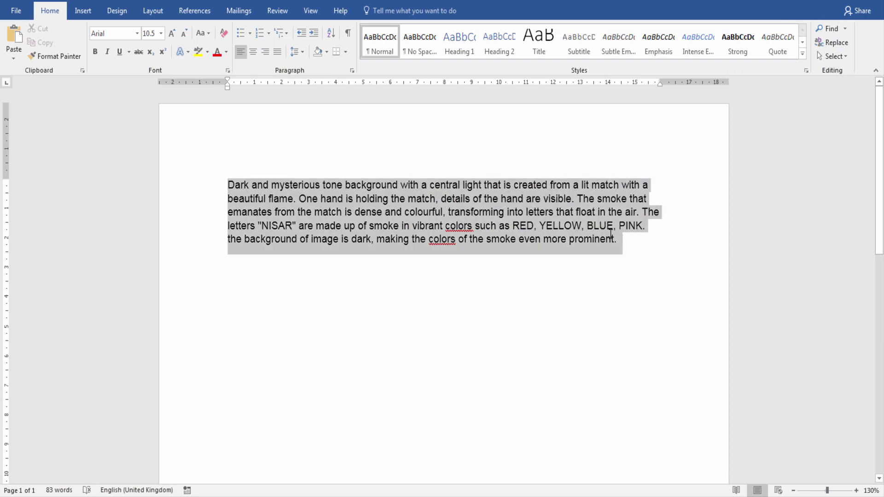
pyautogui.rightClick(544, 208)
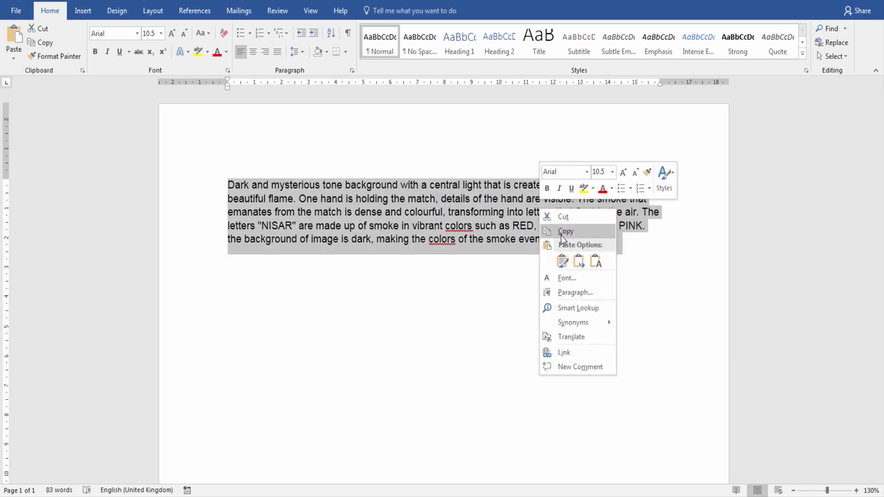
pyautogui.click(561, 235)
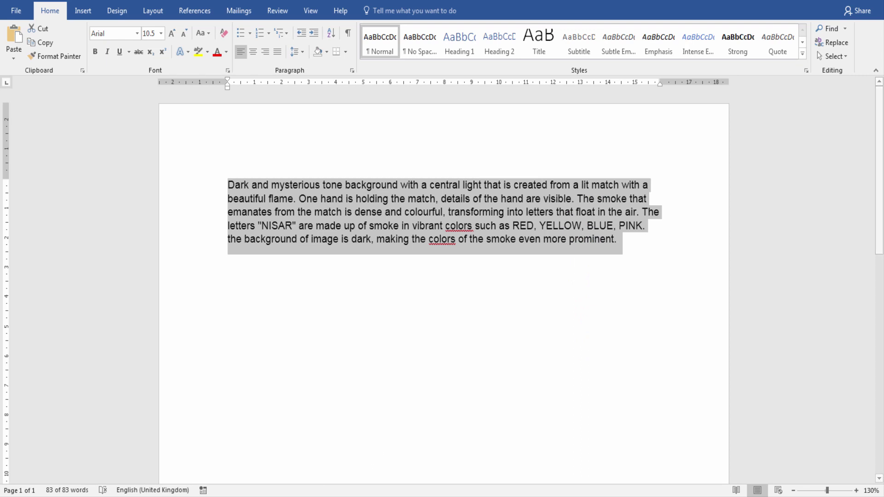
# Step: Add the note "This prompt you can find below description" a few lines below the prompt paragraph
pyautogui.click(629, 247)
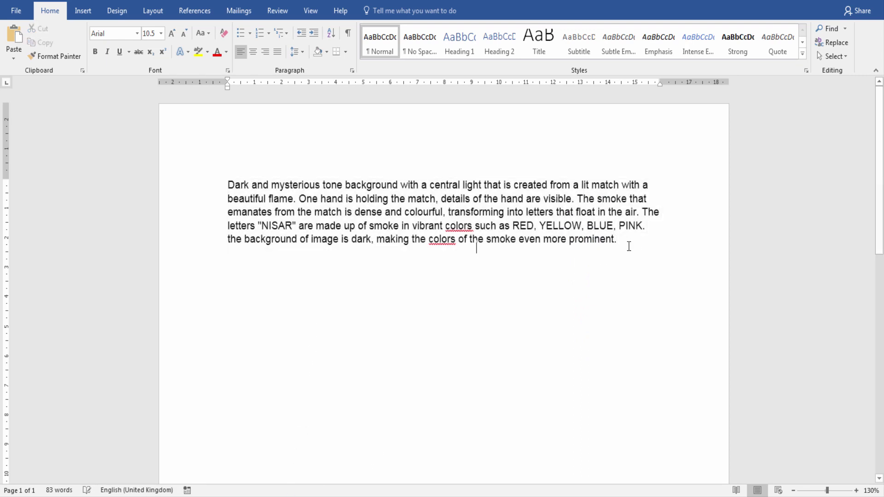
pyautogui.press('Return')
pyautogui.press('Return')
pyautogui.press('Return')
pyautogui.write('thus ')
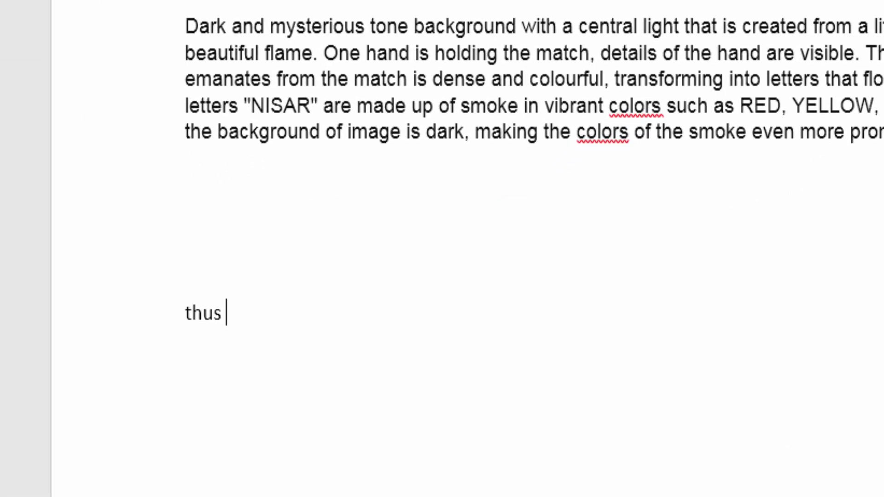
pyautogui.write('p')
pyautogui.press('BackSpace')
pyautogui.press('BackSpace')
pyautogui.press('BackSpace')
pyautogui.press('BackSpace')
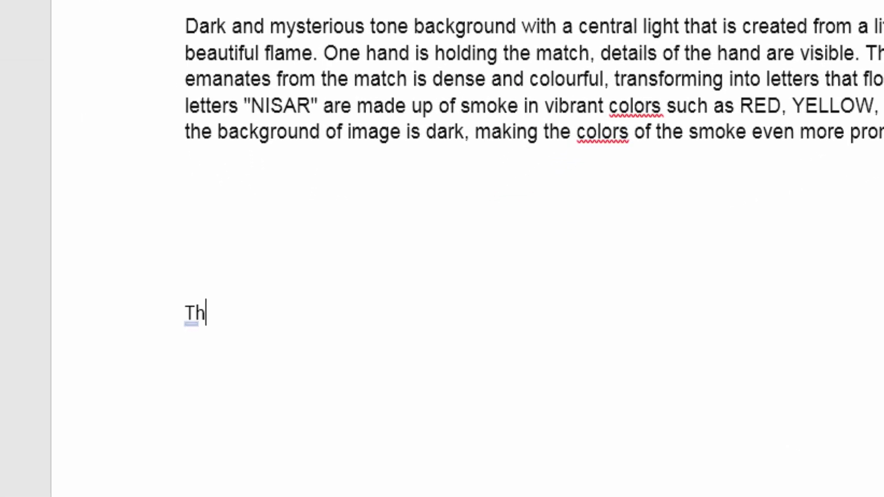
pyautogui.write('is prompt ')
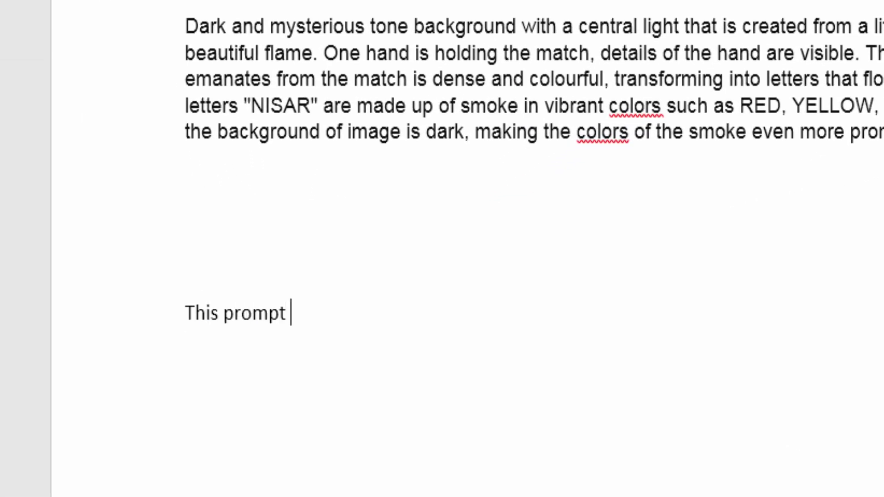
pyautogui.write('you can f')
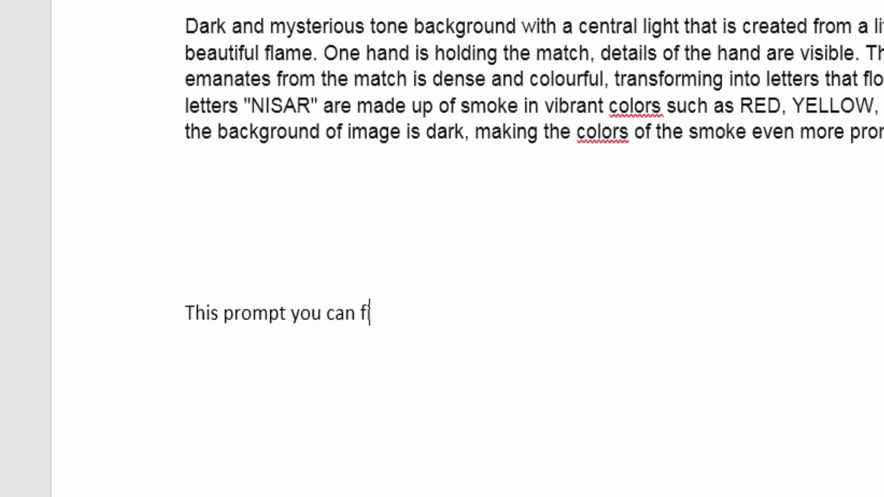
pyautogui.write('ind below')
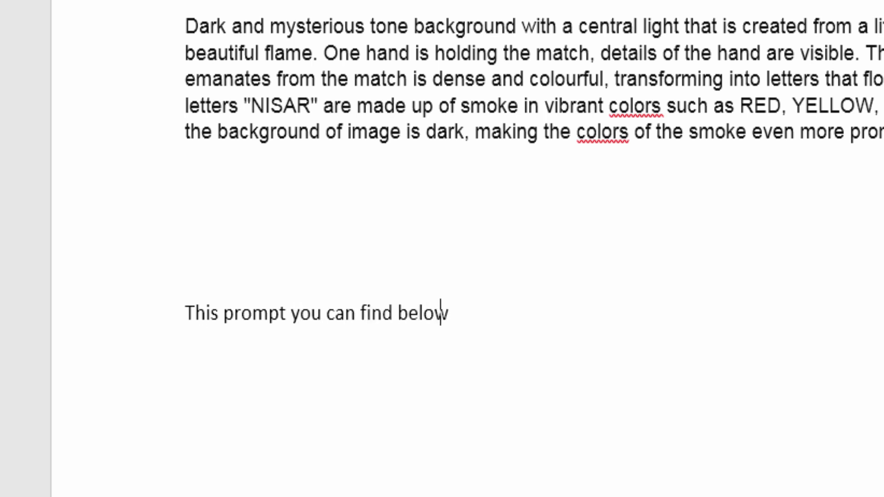
pyautogui.write(' descri')
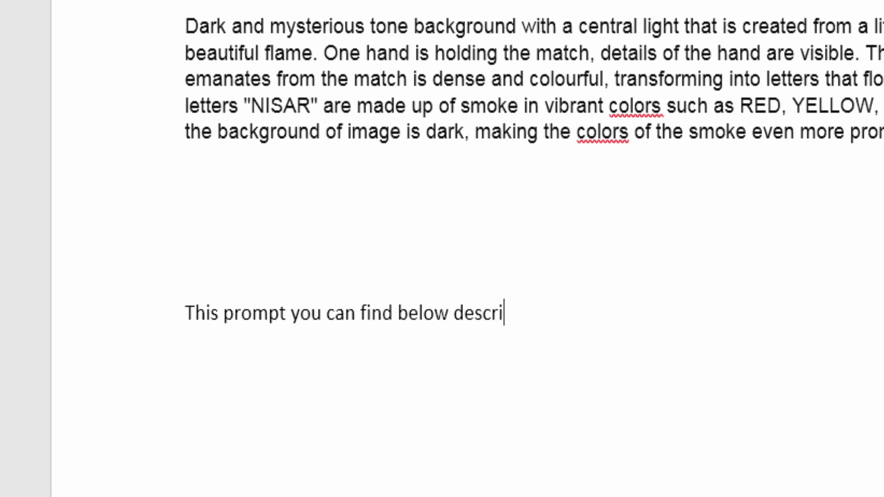
pyautogui.write('ption')
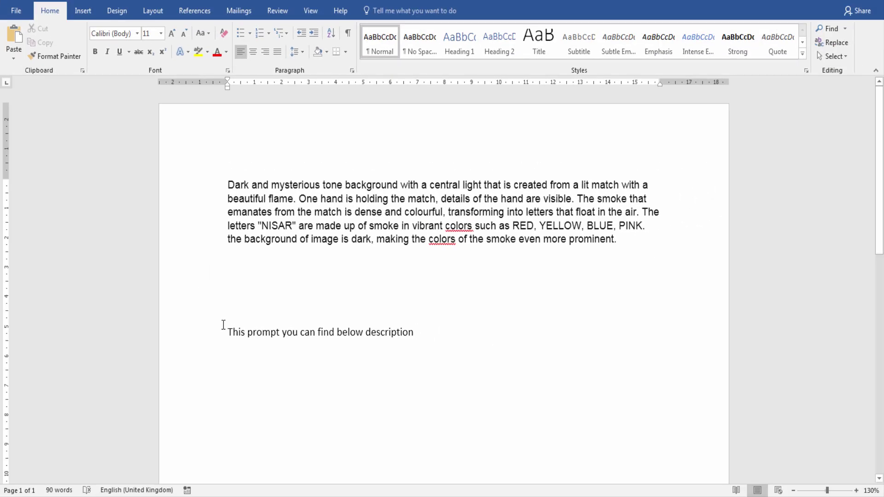
pyautogui.tripleClick(263, 336)
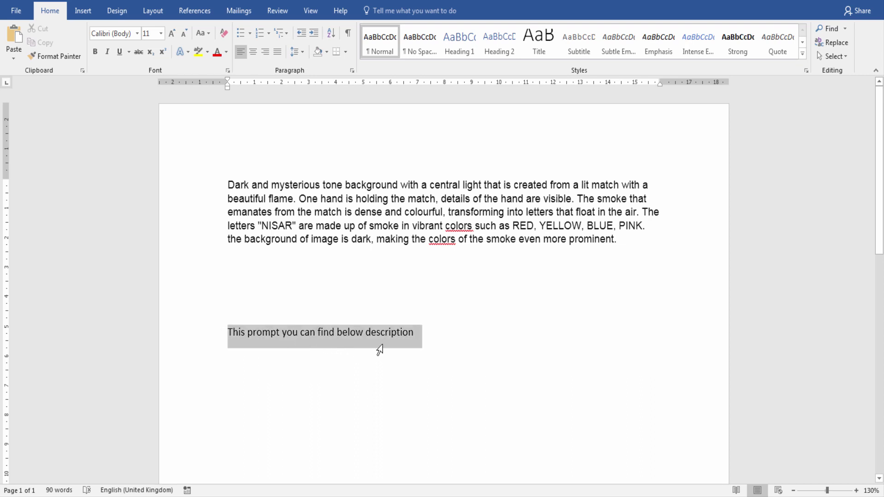
pyautogui.click(285, 225)
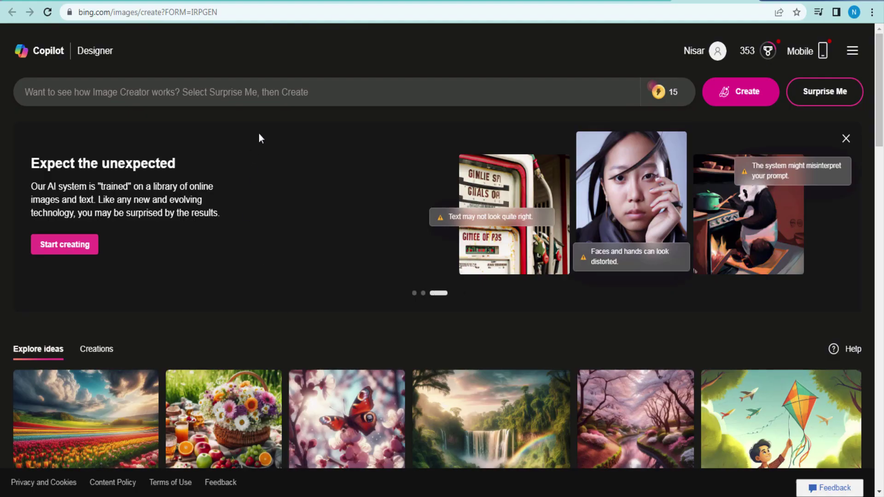
# Step: Paste the copied prompt into the prompt field of Bing's image creator in the browser and generate the images
pyautogui.rightClick(262, 90)
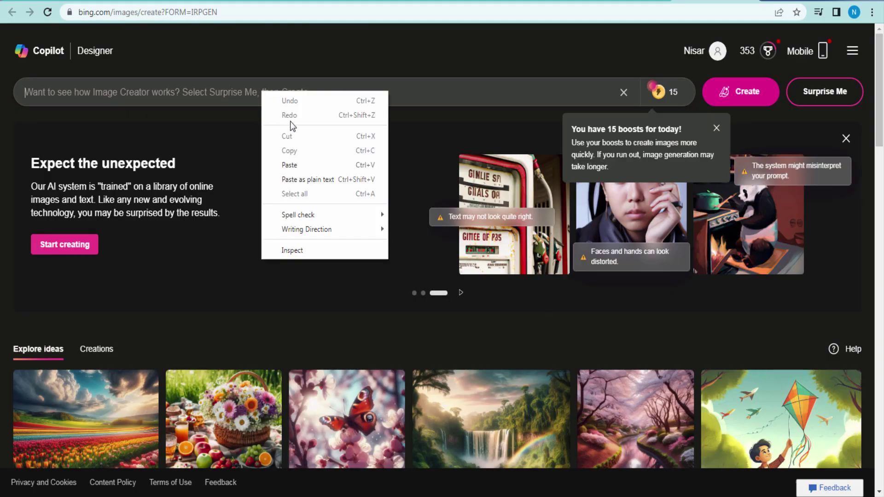
pyautogui.click(306, 166)
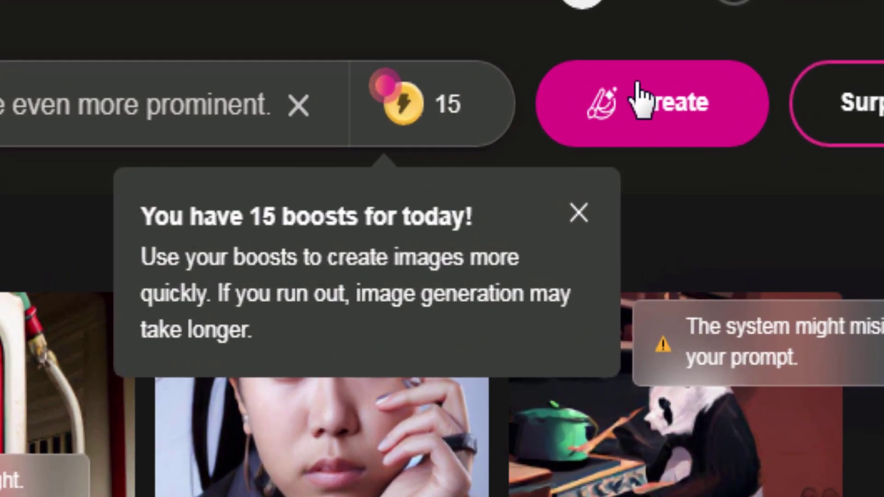
pyautogui.click(736, 92)
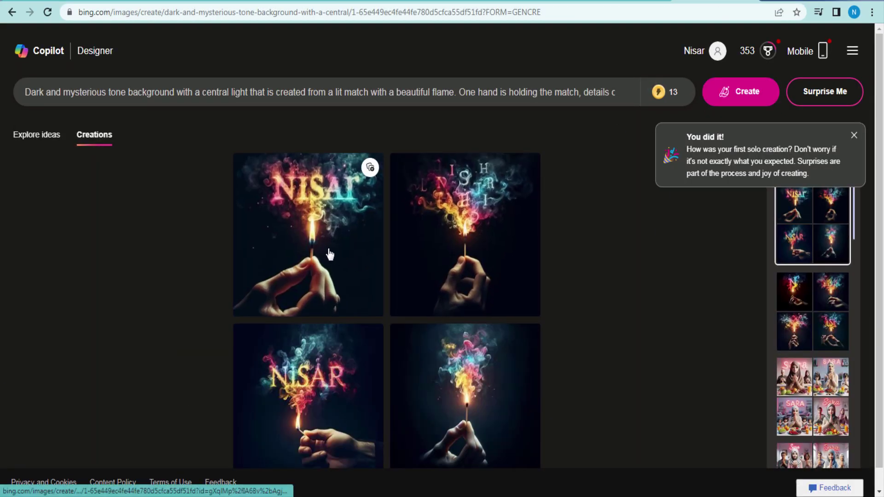
# Step: Open the first generated image and page forward to the one with the complete name written in smoke
pyautogui.click(297, 209)
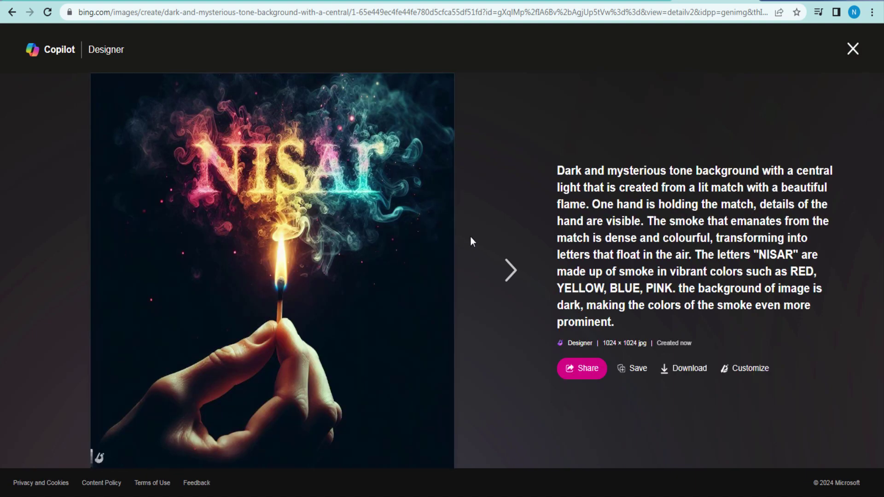
pyautogui.click(506, 276)
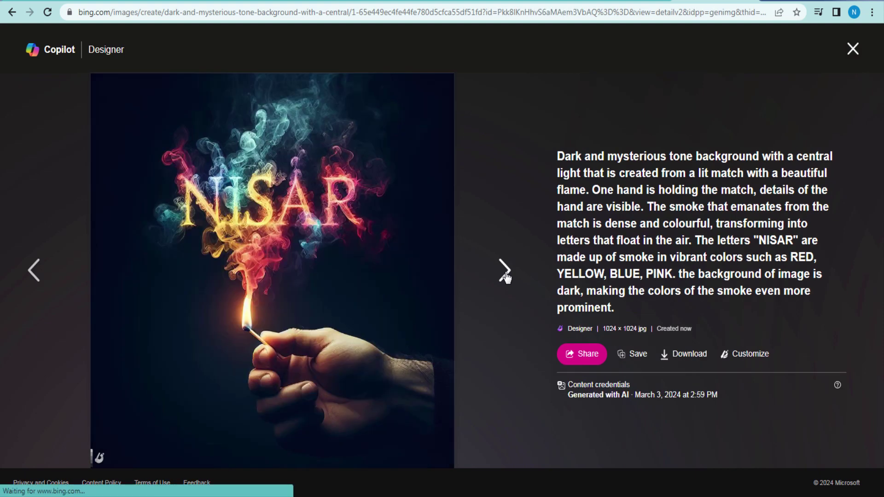
pyautogui.click(505, 275)
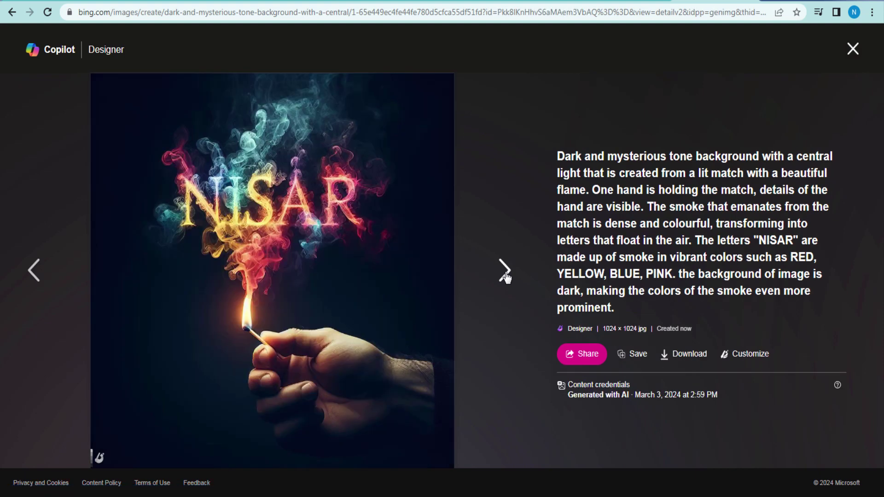
pyautogui.click(505, 276)
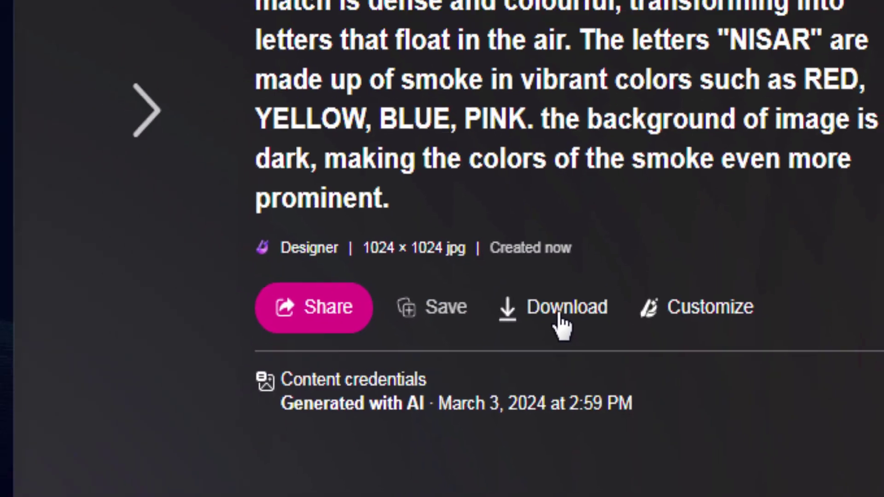
# Step: Download the displayed image as a JPEG named 1 in New folder and return to the generated results
pyautogui.click(475, 288)
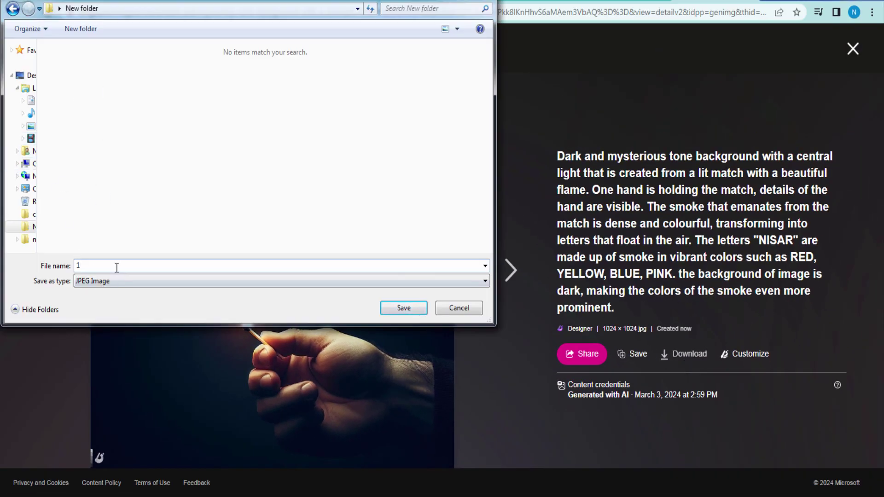
pyautogui.click(401, 308)
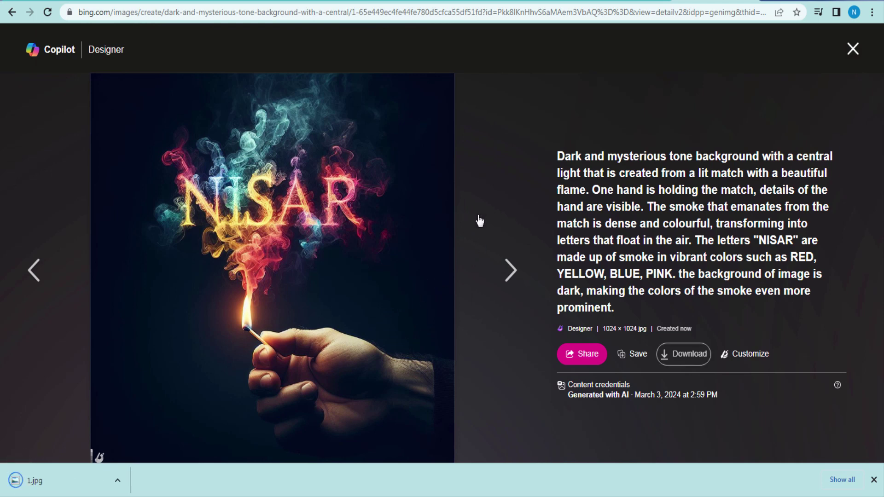
pyautogui.click(489, 119)
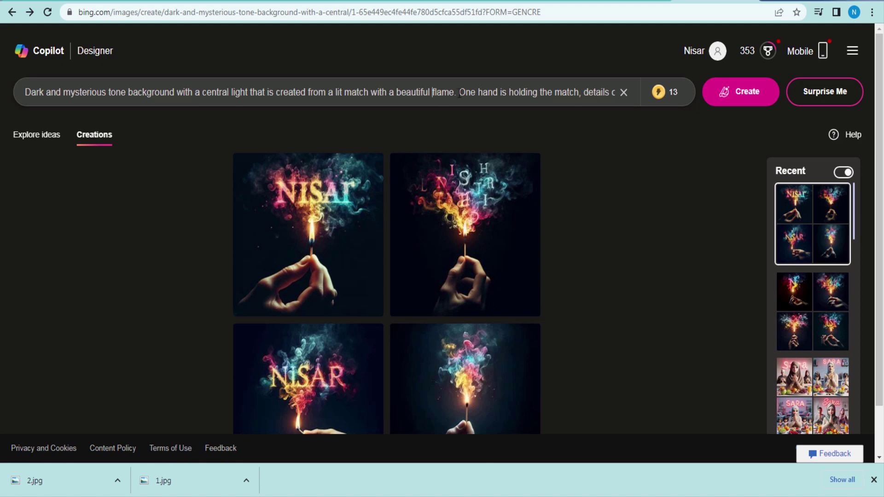
# Step: Replace the quoted name in the prompt with a different capitalised first name and generate a new set of images
pyautogui.moveTo(459, 95)
pyautogui.mouseDown()
pyautogui.moveTo(652, 93)
pyautogui.moveTo(312, 95)
pyautogui.moveTo(454, 94)
pyautogui.mouseUp()
pyautogui.click(572, 94)
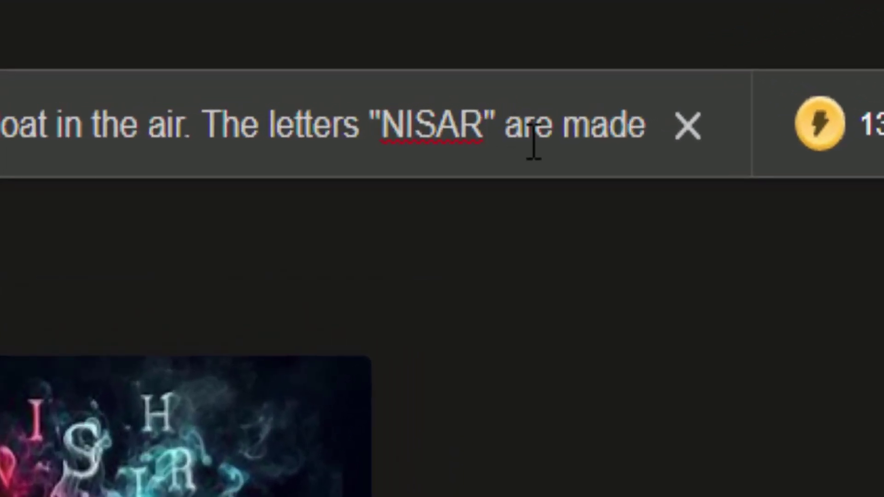
pyautogui.press('BackSpace')
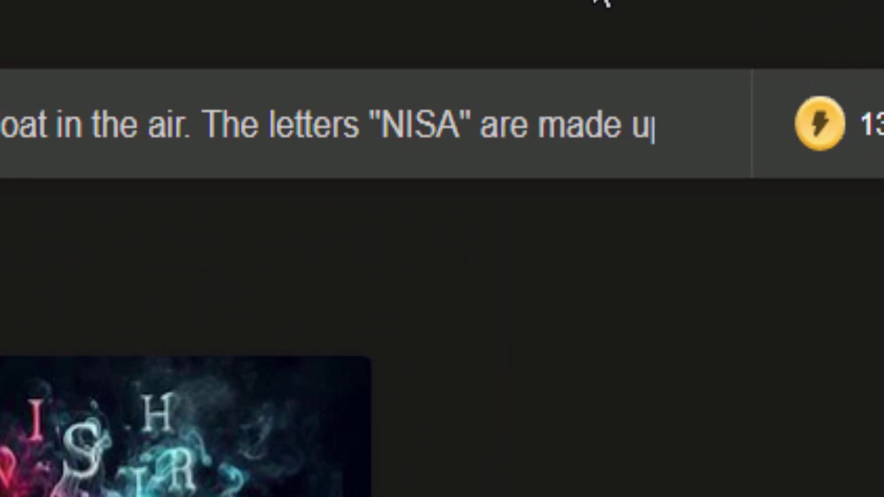
pyautogui.press('BackSpace')
pyautogui.press('BackSpace')
pyautogui.press('BackSpace')
pyautogui.press('BackSpace')
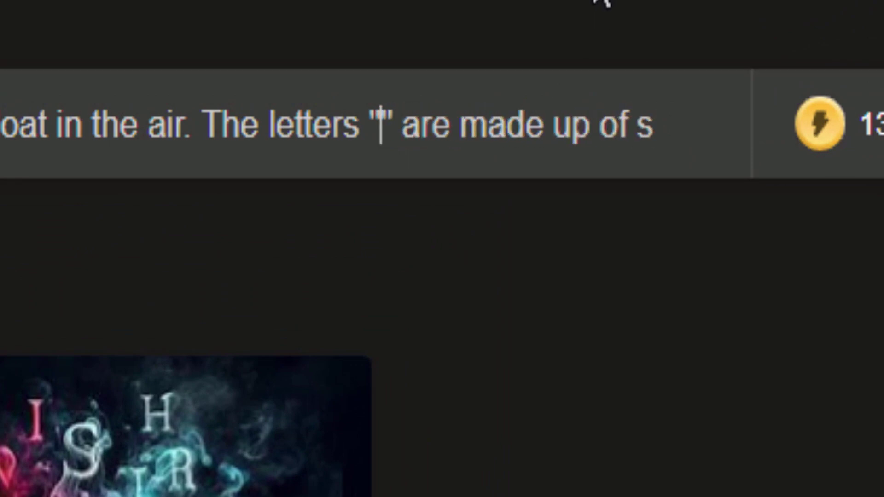
pyautogui.write('SARA')
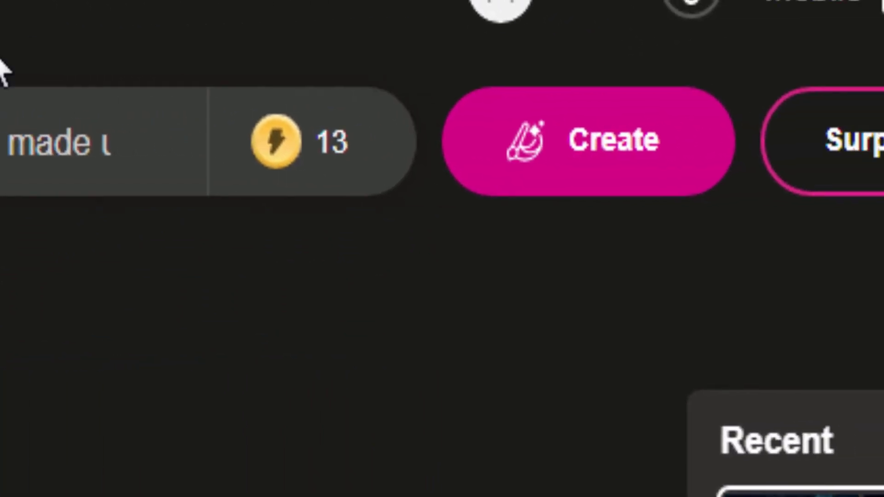
pyautogui.click(556, 164)
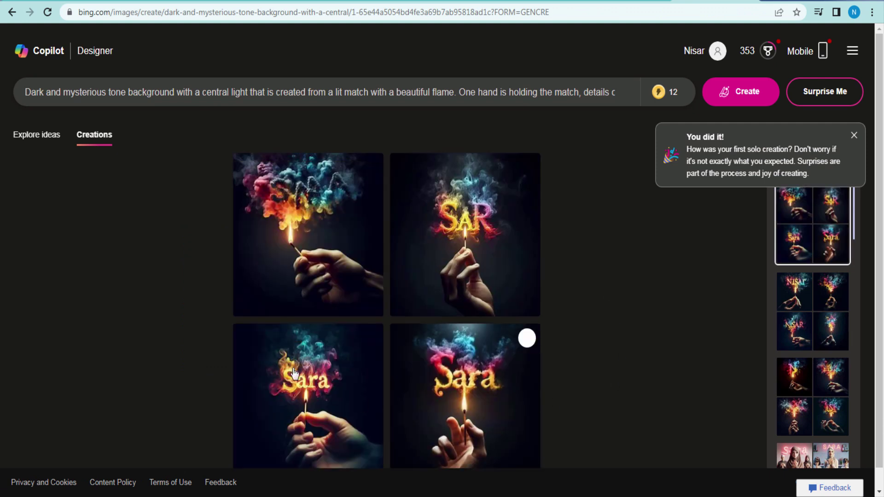
# Step: View the third and fourth images of the new set at full size and return to the results
pyautogui.click(314, 385)
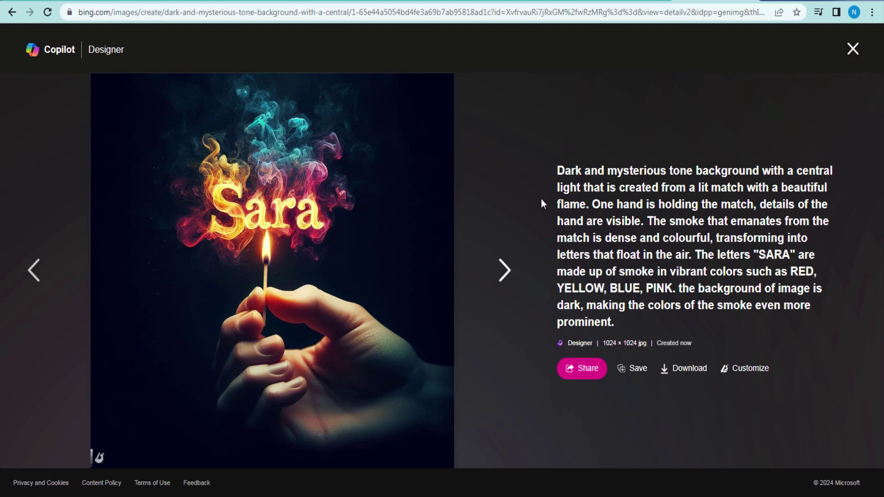
pyautogui.press('Right')
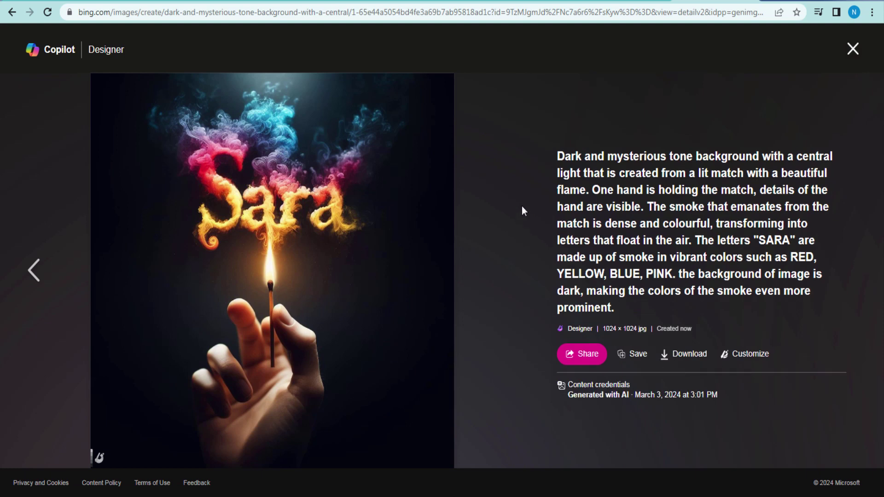
pyautogui.press('Escape')
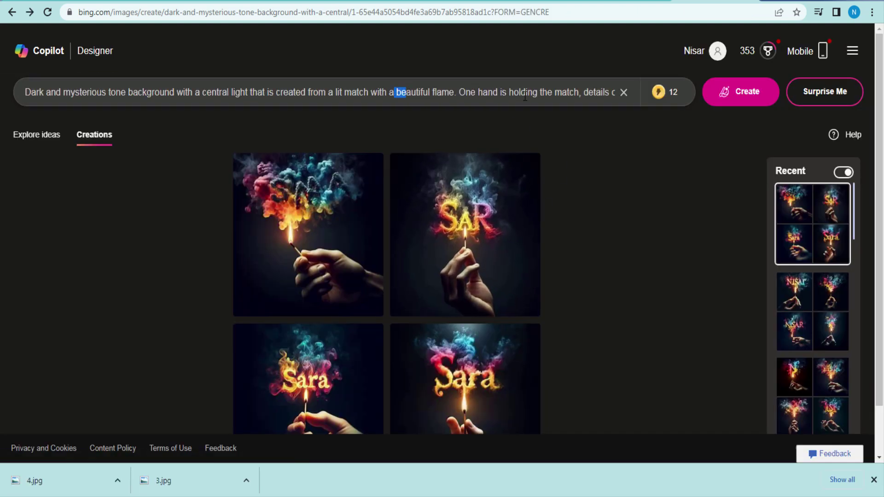
# Step: Change the quoted name in the prompt to another four-letter first name in capitals and generate a new set of images
pyautogui.moveTo(526, 97); pyautogui.dragTo(162, 94)
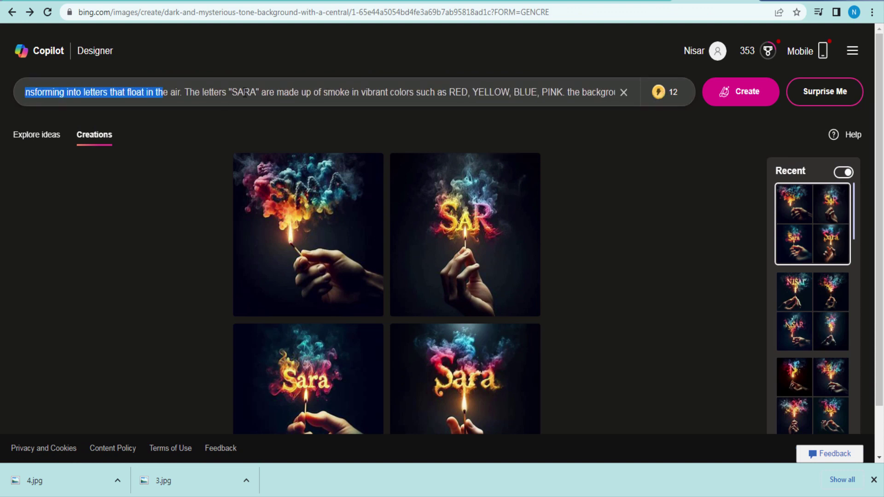
pyautogui.click(256, 92)
pyautogui.press('BackSpace')
pyautogui.press('BackSpace')
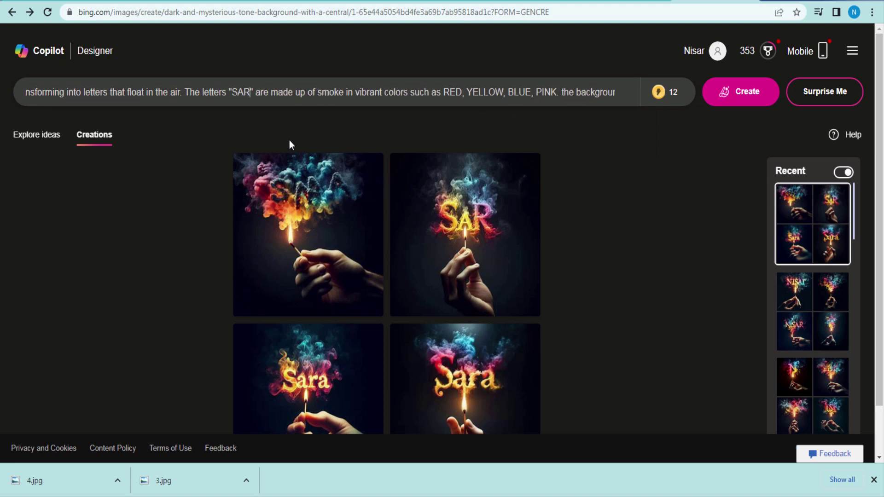
pyautogui.press('BackSpace')
pyautogui.write('ABA')
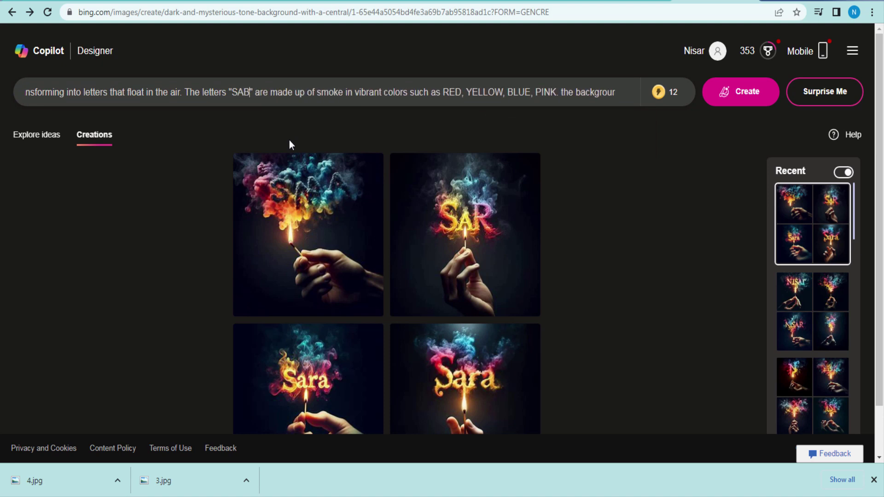
pyautogui.click(741, 91)
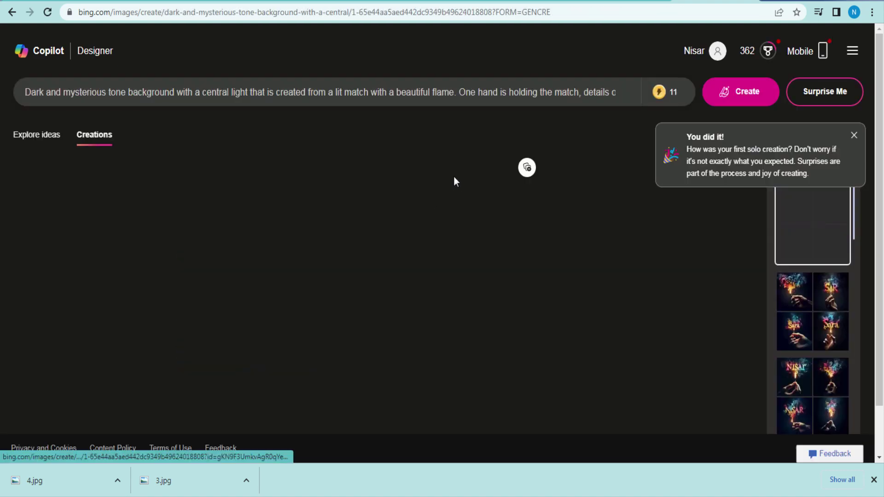
# Step: Open the first image of the new set at full size and page forward through the other images
pyautogui.click(319, 228)
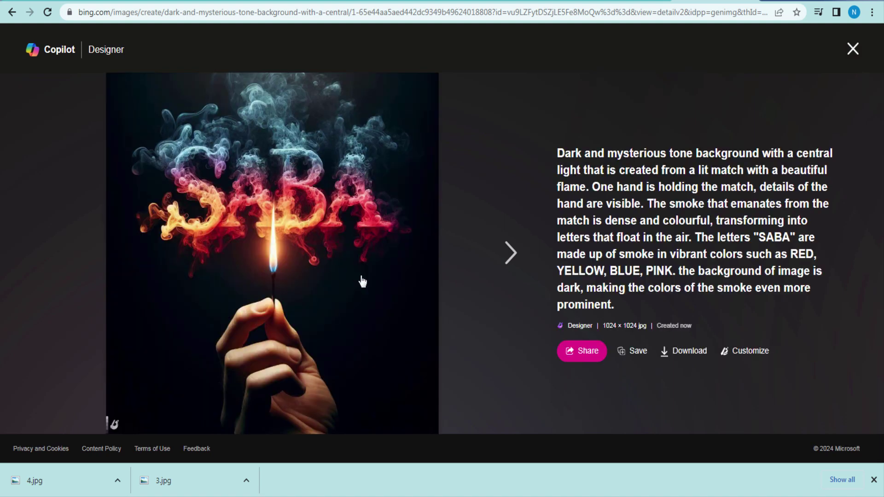
pyautogui.press('Right')
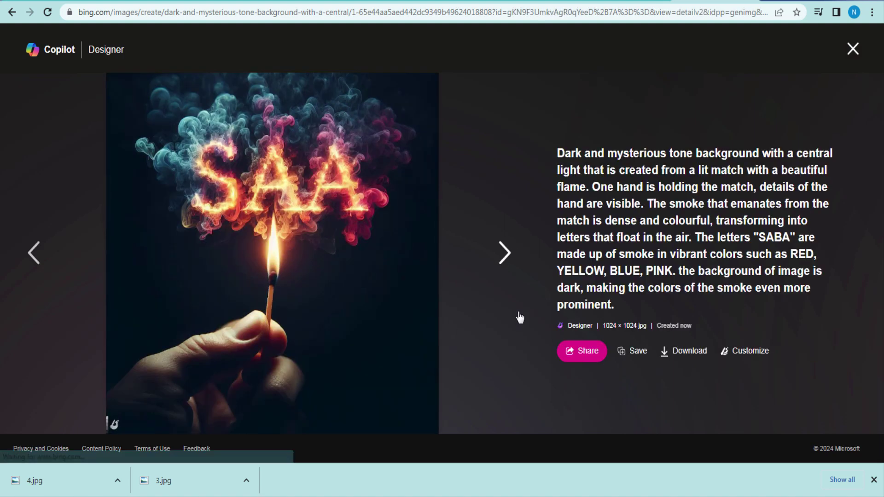
pyautogui.press('Right')
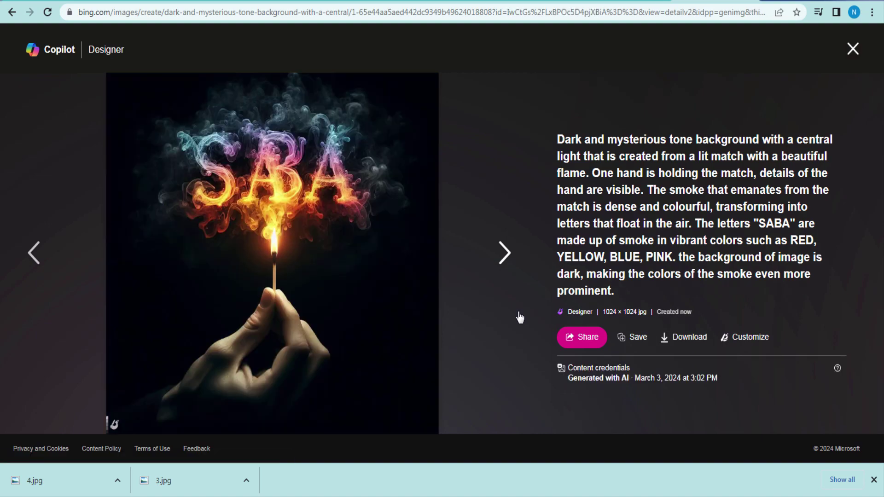
pyautogui.press('Right')
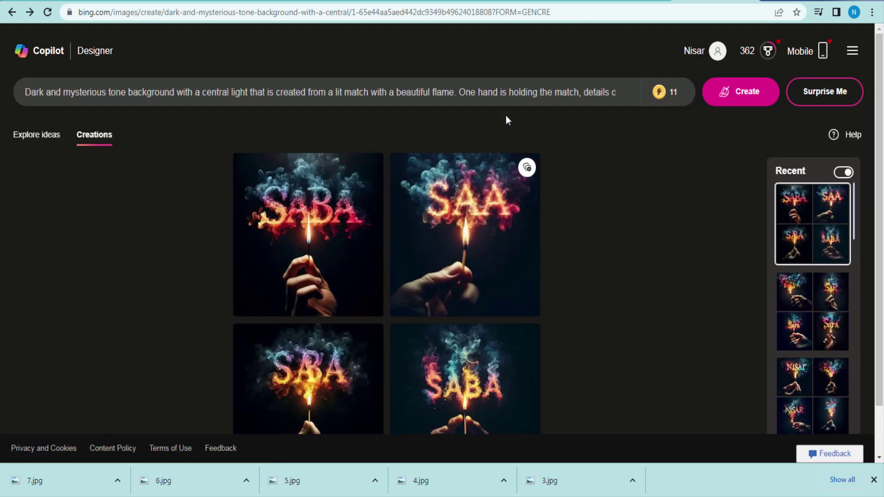
# Step: Replace the quoted name in the prompt with a five-letter first name in capitals and generate images from it
pyautogui.click(404, 93)
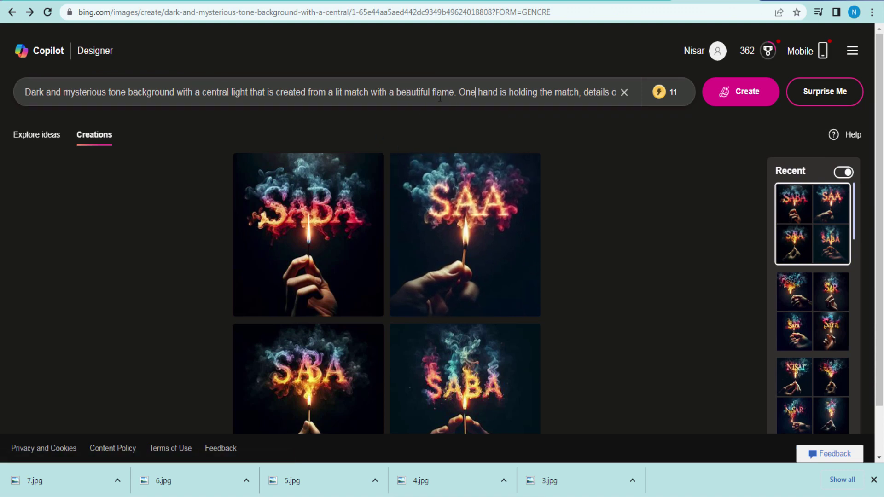
pyautogui.moveTo(437, 93); pyautogui.dragTo(466, 90)
pyautogui.click(470, 91)
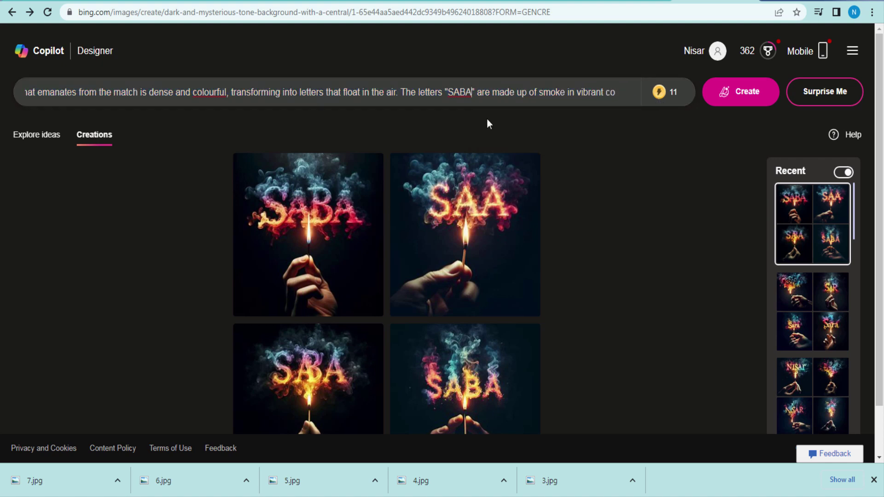
pyautogui.press('BackSpace')
pyautogui.press('BackSpace')
pyautogui.press('BackSpace')
pyautogui.press('BackSpace')
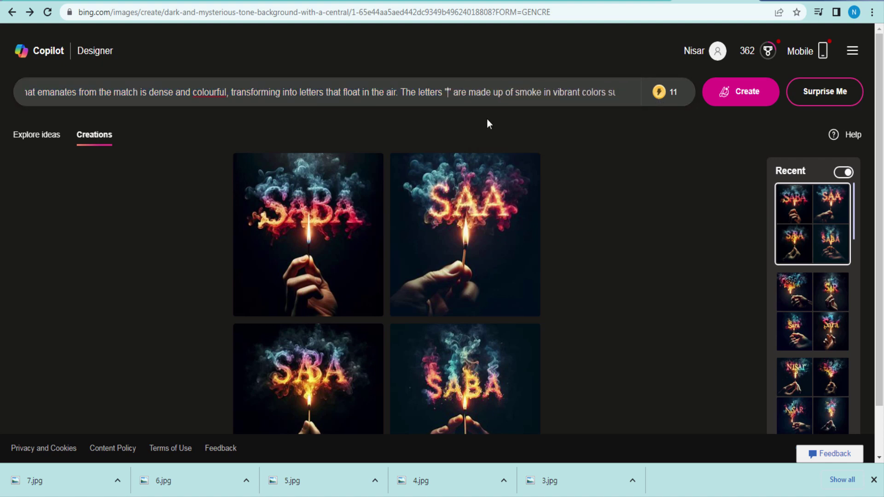
pyautogui.write('ABBAS')
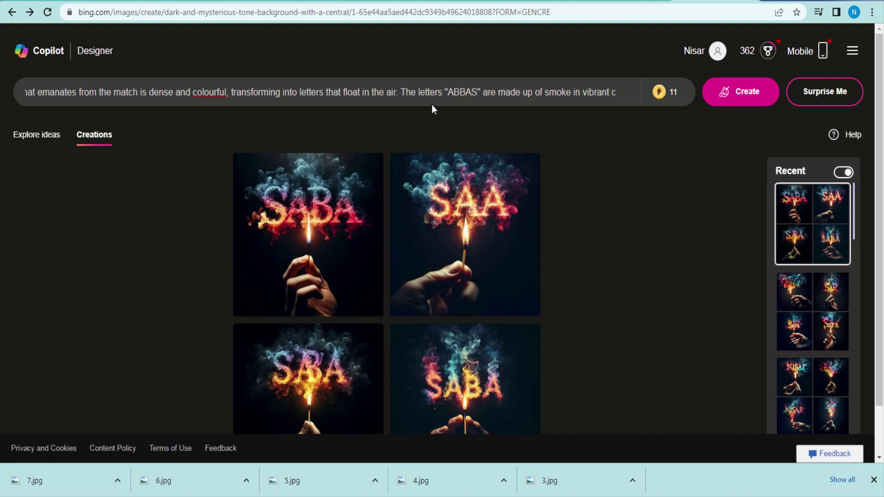
pyautogui.click(736, 93)
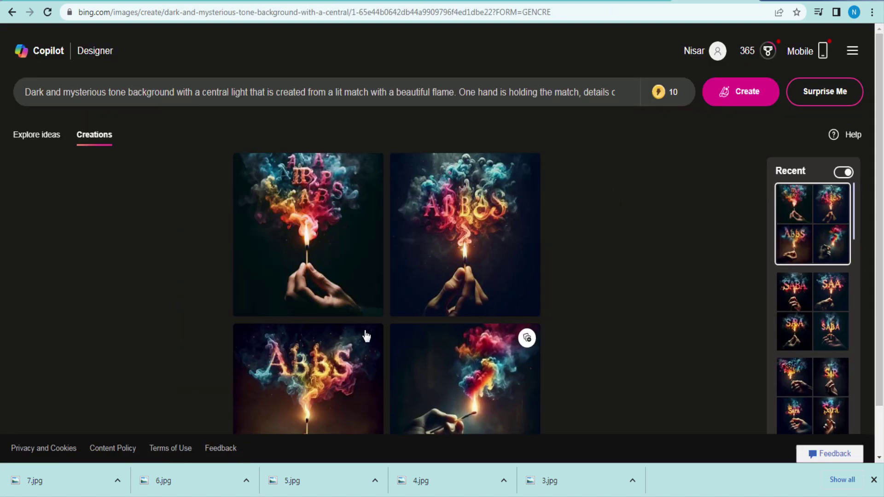
# Step: Open the second image of the newly generated set at full size
pyautogui.click(481, 207)
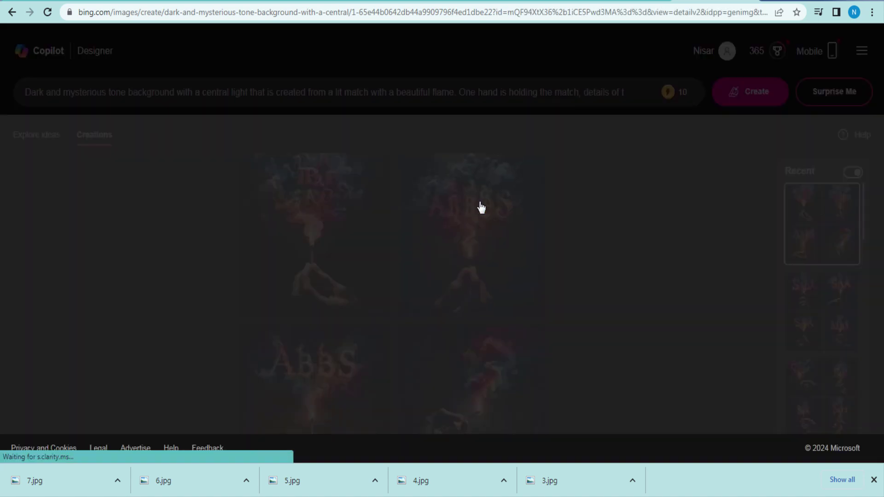